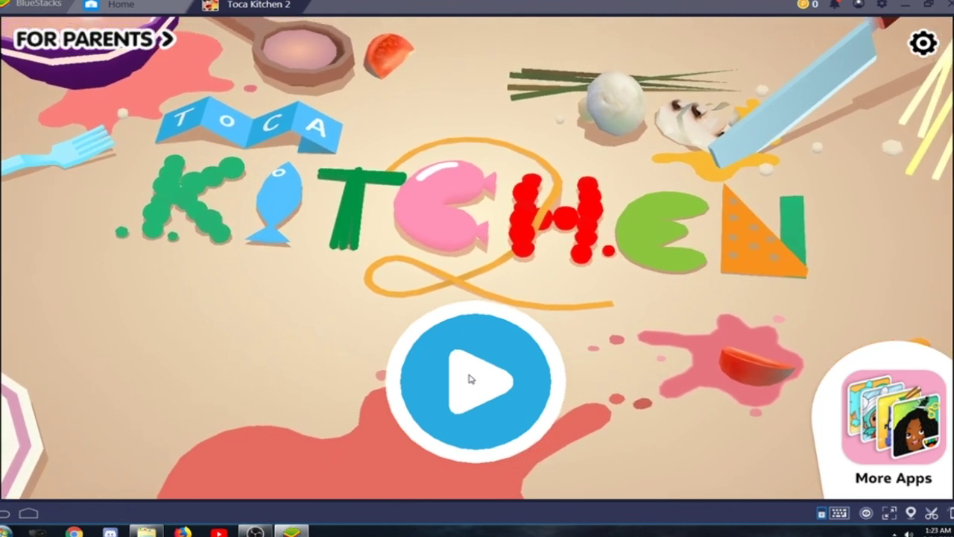
# Start the game, choose the girl as the guest, and take out the shrimp.
pyautogui.click(471, 378)
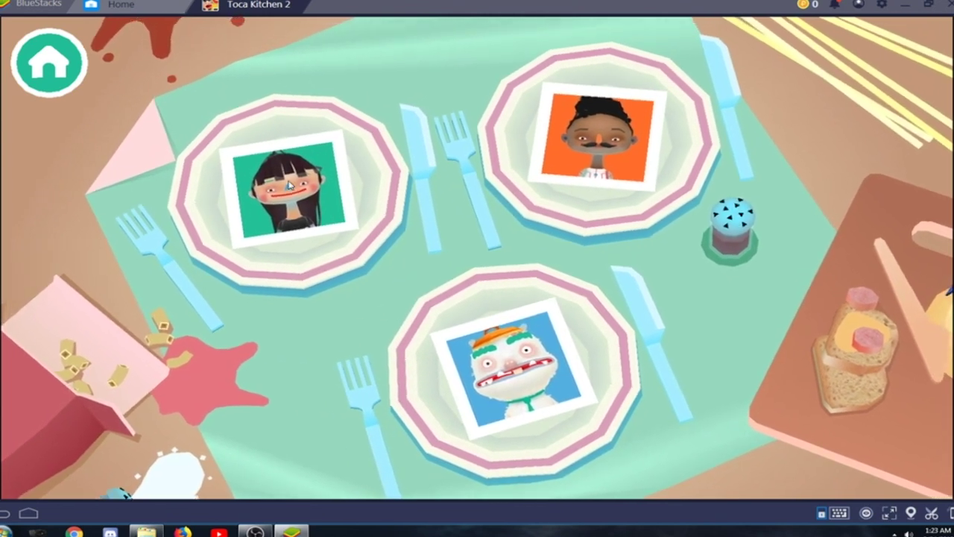
pyautogui.click(294, 188)
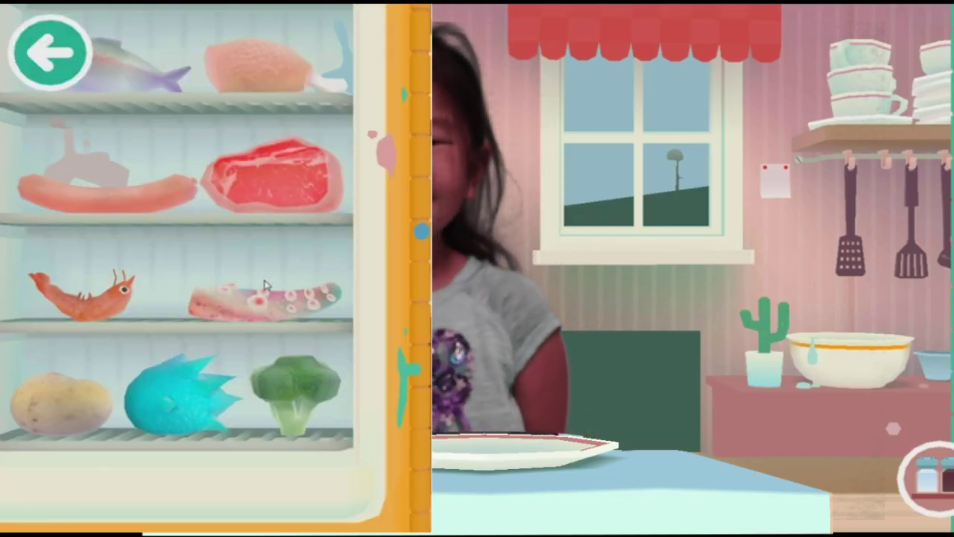
pyautogui.click(82, 295)
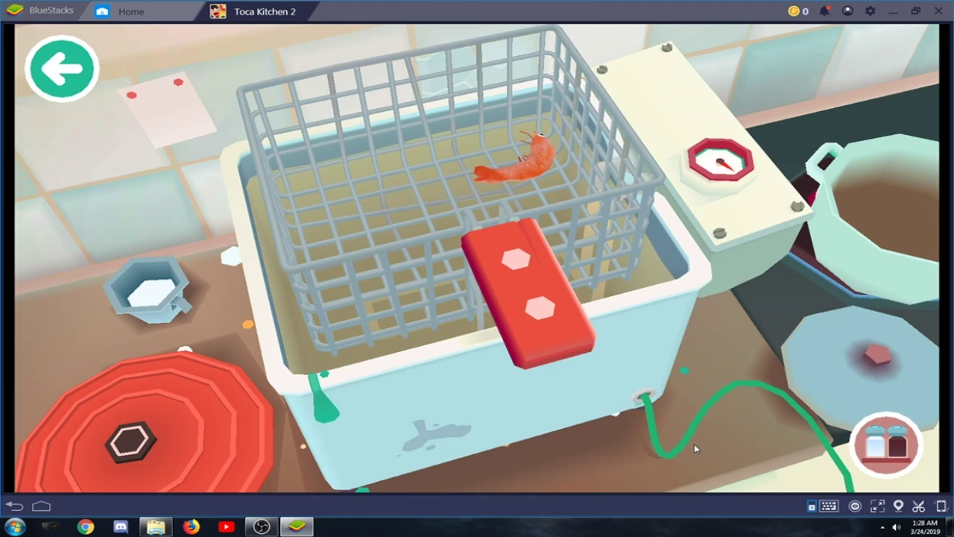
# Lower the shrimp into the oil and season it with mustard and hot sauce.
pyautogui.moveTo(533, 276); pyautogui.dragTo(533, 446)
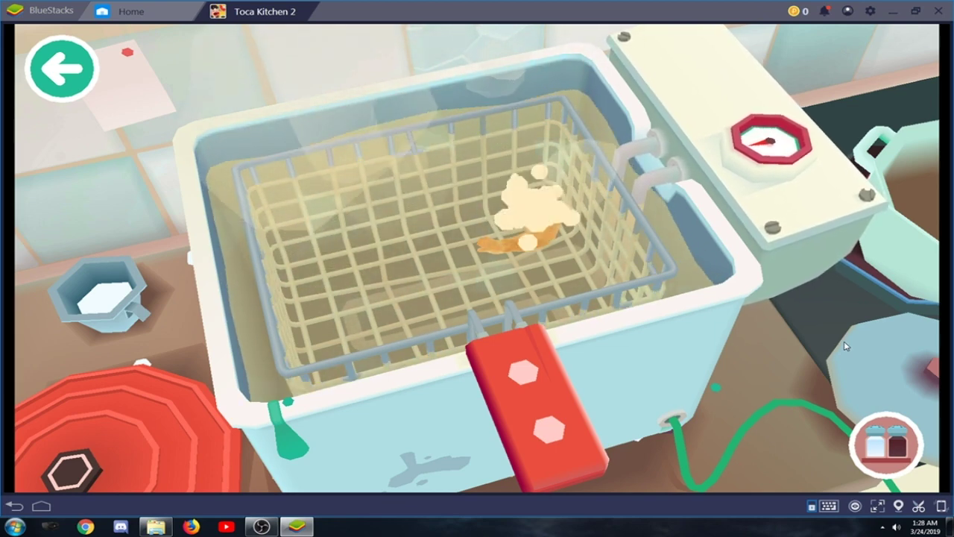
pyautogui.click(881, 450)
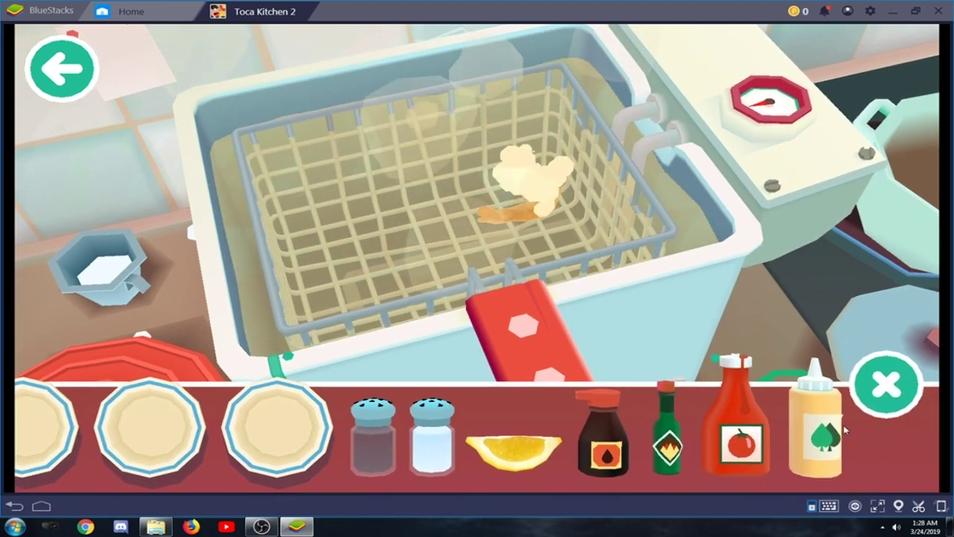
pyautogui.moveTo(831, 429); pyautogui.dragTo(595, 148)
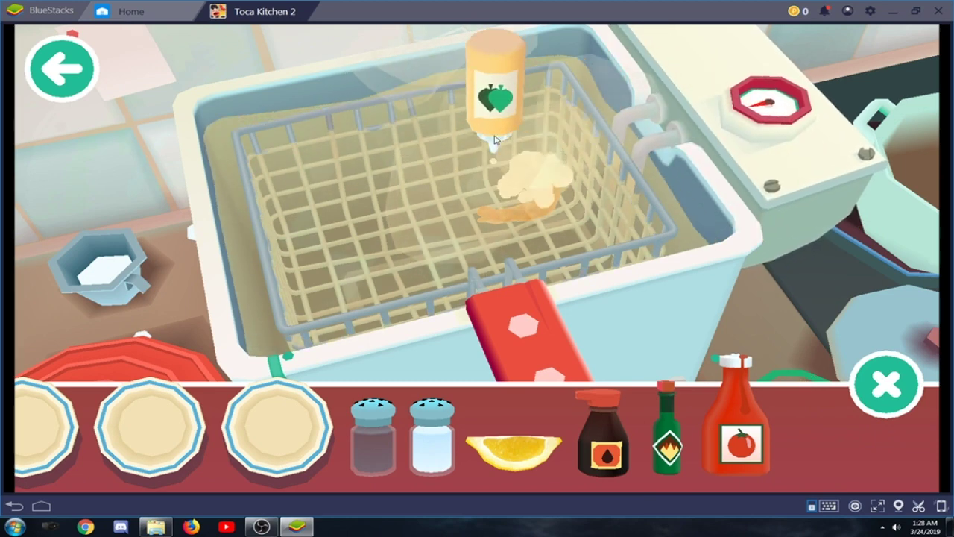
pyautogui.moveTo(679, 270); pyautogui.dragTo(770, 417)
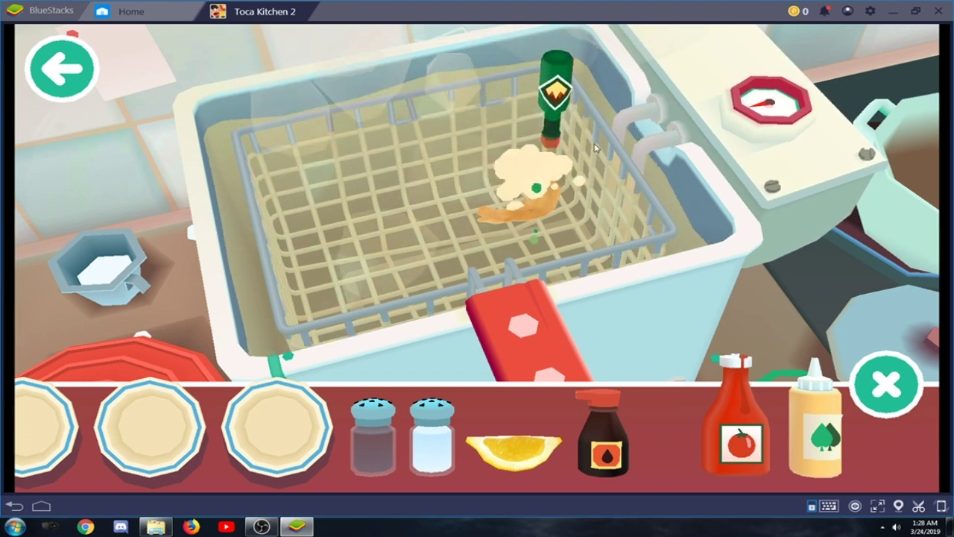
pyautogui.moveTo(651, 366); pyautogui.dragTo(655, 426)
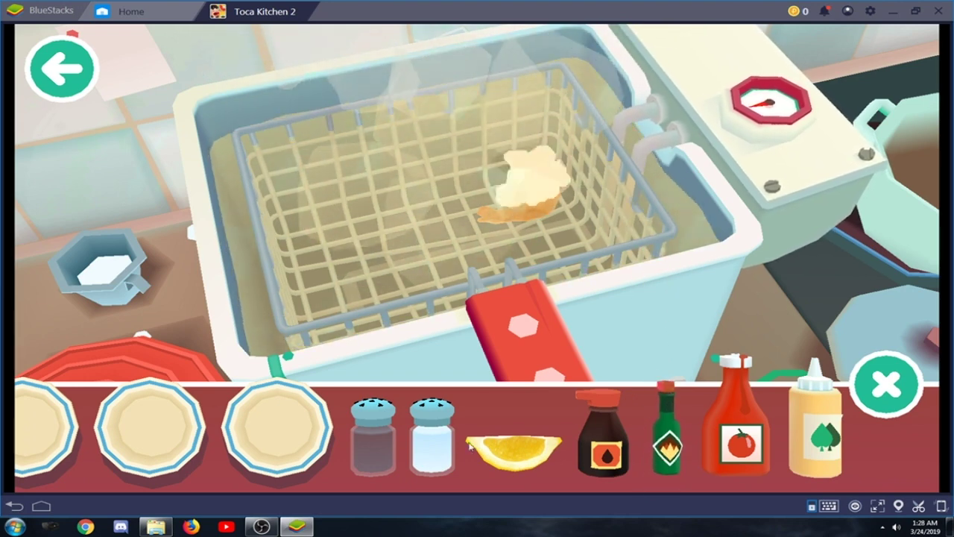
# Add salt and pepper, then lift the fried shrimp out of the oil.
pyautogui.moveTo(451, 404); pyautogui.dragTo(505, 123)
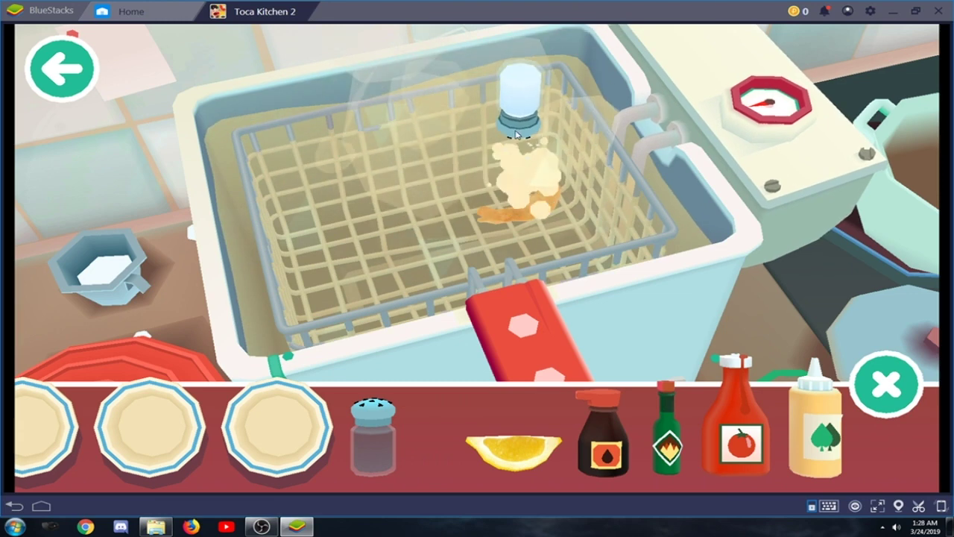
pyautogui.moveTo(494, 312)
pyautogui.mouseDown()
pyautogui.moveTo(449, 419)
pyautogui.moveTo(565, 73)
pyautogui.mouseUp()
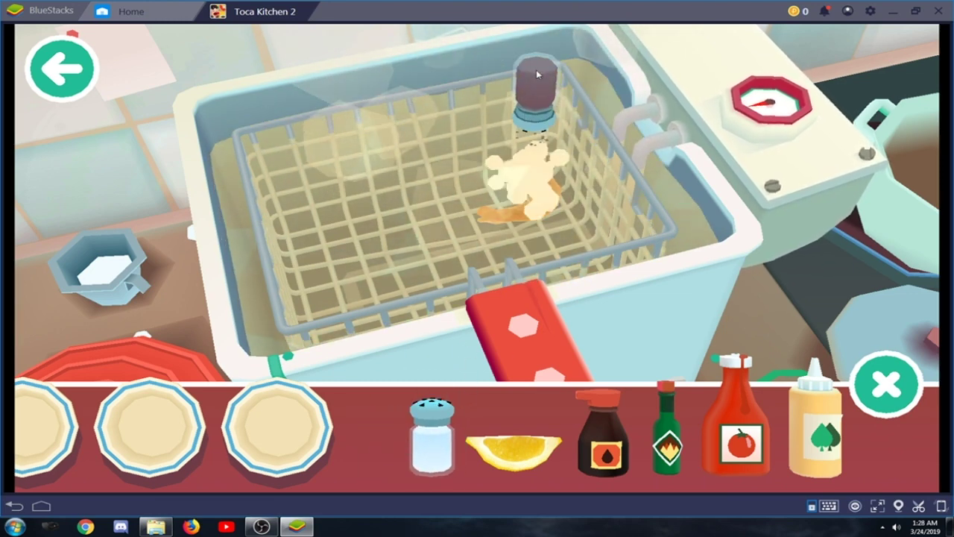
pyautogui.moveTo(510, 278); pyautogui.dragTo(387, 403)
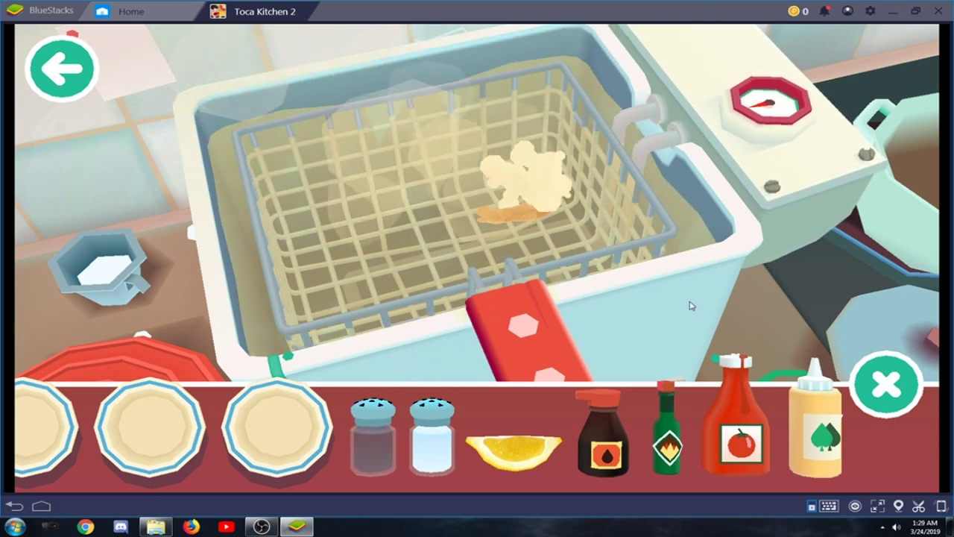
pyautogui.moveTo(526, 332); pyautogui.dragTo(525, 226)
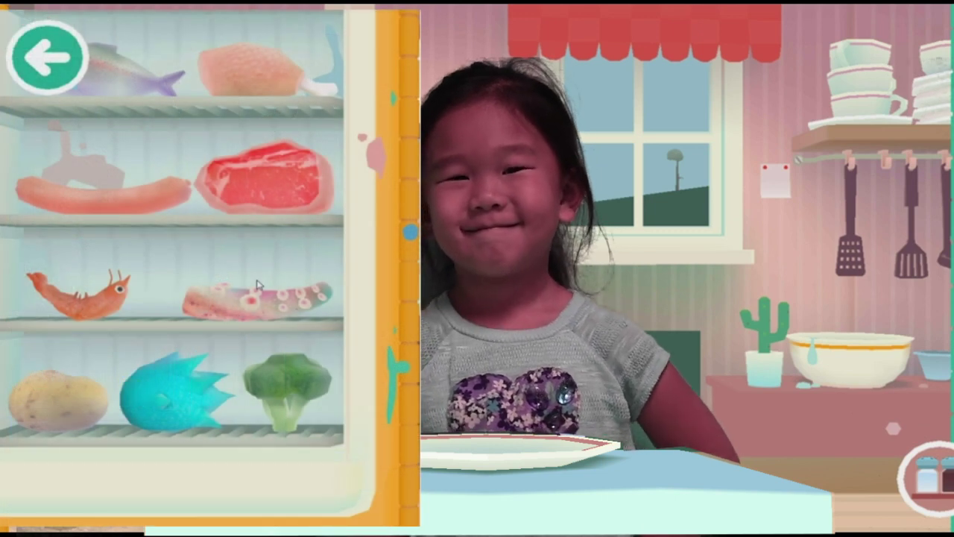
# Move the octopus tentacle from the fridge toward the grill pan.
pyautogui.moveTo(257, 286); pyautogui.dragTo(470, 399)
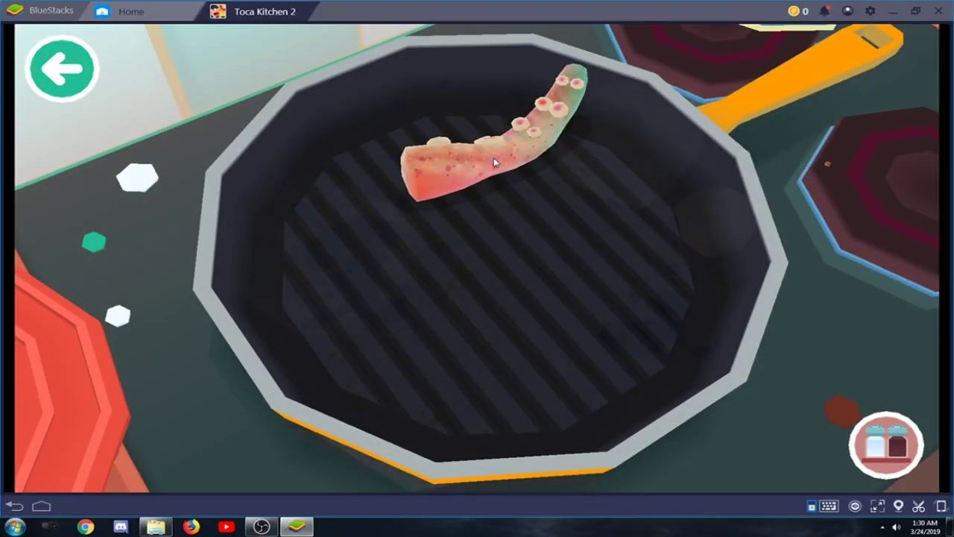
# Sear the tentacle on the grill and season it with soy sauce and lemon.
pyautogui.moveTo(493, 163)
pyautogui.mouseDown()
pyautogui.moveTo(522, 320)
pyautogui.moveTo(512, 217)
pyautogui.moveTo(427, 337)
pyautogui.moveTo(554, 331)
pyautogui.moveTo(453, 271)
pyautogui.moveTo(507, 271)
pyautogui.moveTo(589, 324)
pyautogui.moveTo(550, 370)
pyautogui.moveTo(522, 350)
pyautogui.moveTo(532, 253)
pyautogui.moveTo(549, 375)
pyautogui.moveTo(465, 247)
pyautogui.moveTo(616, 363)
pyautogui.moveTo(579, 184)
pyautogui.moveTo(593, 367)
pyautogui.mouseUp()
pyautogui.click(859, 461)
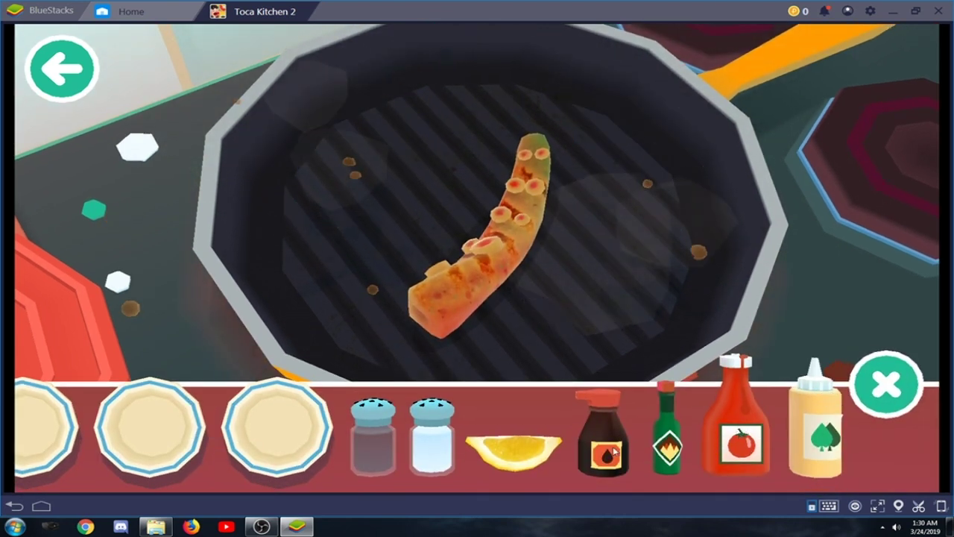
pyautogui.moveTo(614, 452)
pyautogui.mouseDown()
pyautogui.moveTo(564, 232)
pyautogui.moveTo(501, 202)
pyautogui.moveTo(459, 201)
pyautogui.moveTo(527, 129)
pyautogui.mouseUp()
pyautogui.moveTo(555, 177); pyautogui.dragTo(618, 328)
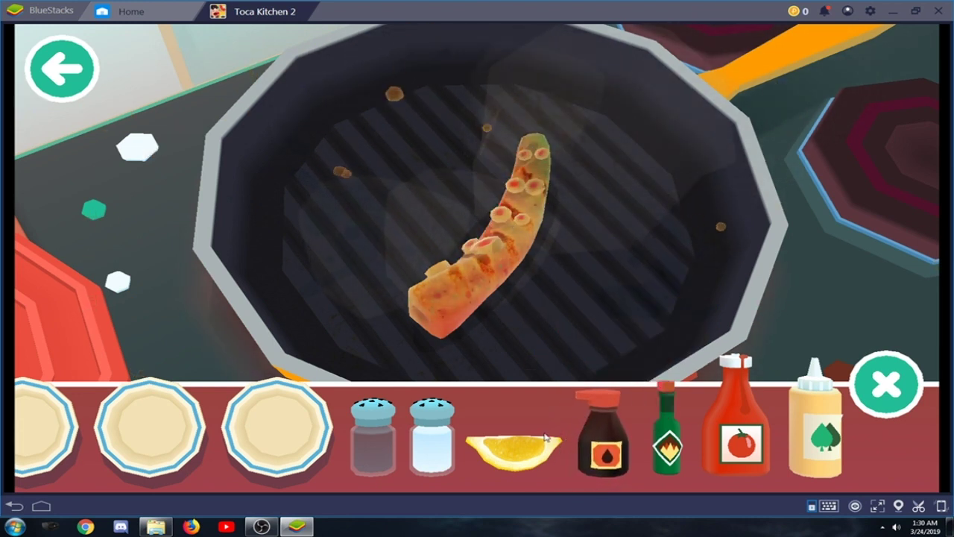
pyautogui.moveTo(532, 451)
pyautogui.mouseDown()
pyautogui.moveTo(514, 195)
pyautogui.moveTo(482, 194)
pyautogui.moveTo(490, 159)
pyautogui.mouseUp()
pyautogui.moveTo(555, 97)
pyautogui.mouseDown()
pyautogui.moveTo(571, 256)
pyautogui.moveTo(482, 440)
pyautogui.moveTo(451, 193)
pyautogui.moveTo(507, 150)
pyautogui.moveTo(539, 88)
pyautogui.moveTo(546, 90)
pyautogui.mouseUp()
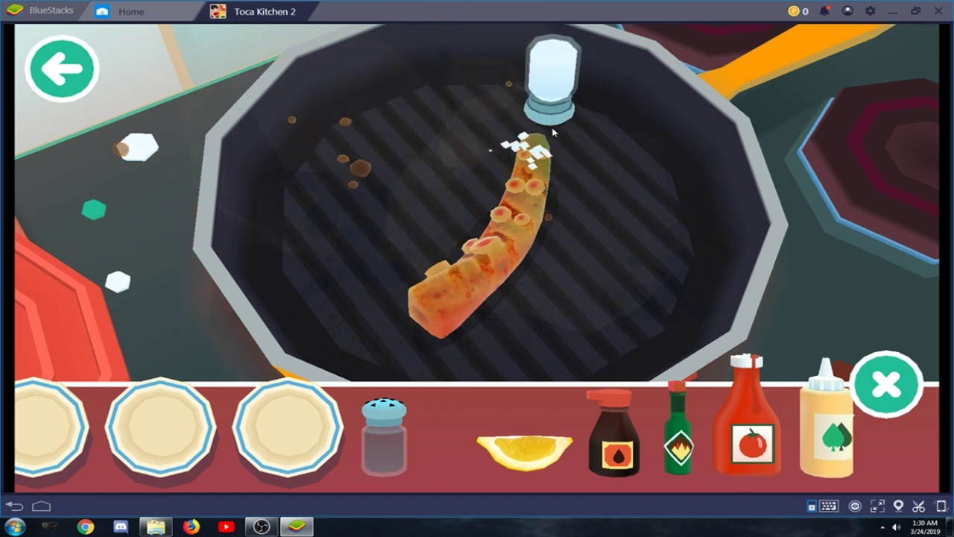
# Finish the tentacle with salt and pepper, then leave the grill to serve it.
pyautogui.moveTo(533, 170)
pyautogui.mouseDown()
pyautogui.moveTo(432, 328)
pyautogui.moveTo(432, 418)
pyautogui.mouseUp()
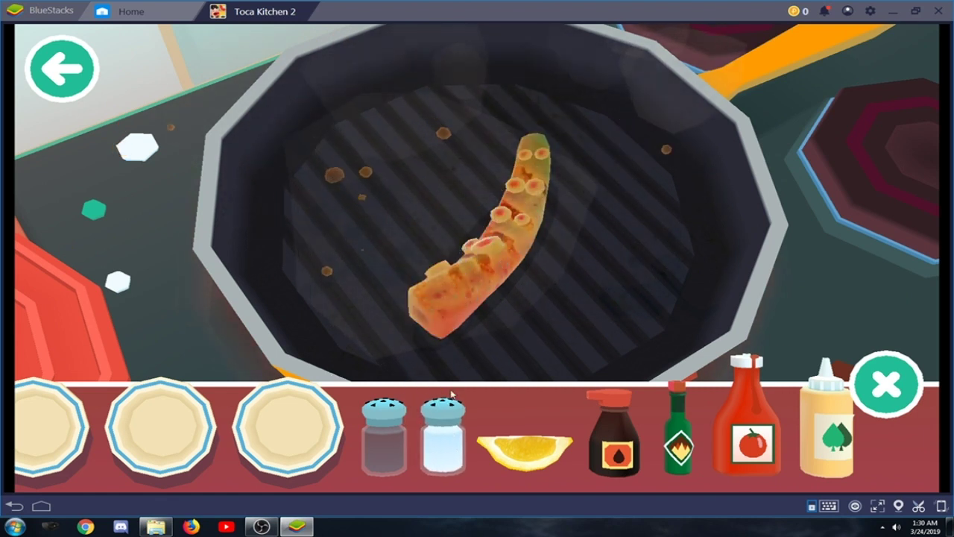
pyautogui.moveTo(397, 443)
pyautogui.mouseDown()
pyautogui.moveTo(446, 317)
pyautogui.moveTo(439, 173)
pyautogui.moveTo(458, 205)
pyautogui.mouseUp()
pyautogui.moveTo(566, 96)
pyautogui.mouseDown()
pyautogui.moveTo(522, 45)
pyautogui.moveTo(388, 445)
pyautogui.mouseUp()
pyautogui.moveTo(484, 298)
pyautogui.mouseDown()
pyautogui.moveTo(428, 255)
pyautogui.moveTo(514, 322)
pyautogui.mouseUp()
pyautogui.moveTo(302, 421)
pyautogui.mouseDown()
pyautogui.moveTo(405, 328)
pyautogui.moveTo(455, 224)
pyautogui.mouseUp()
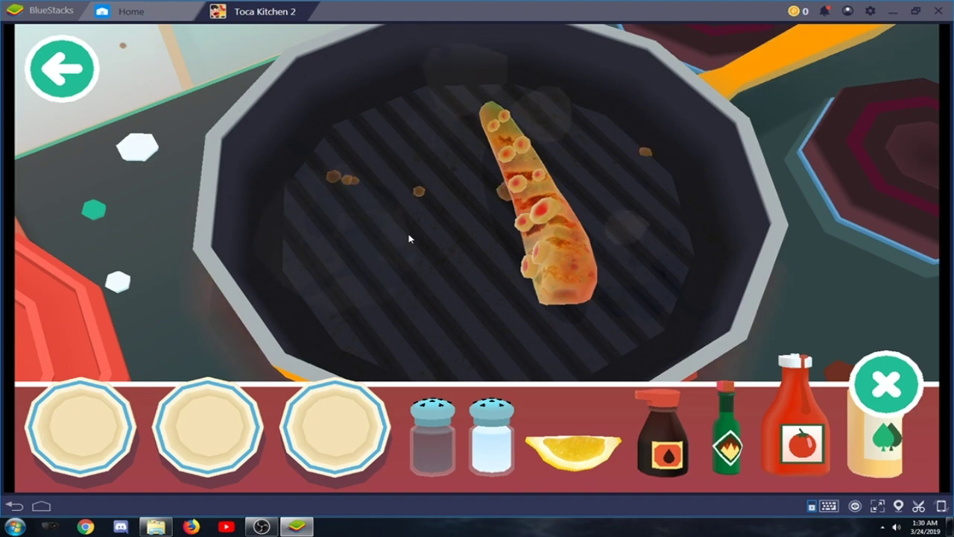
pyautogui.click(89, 77)
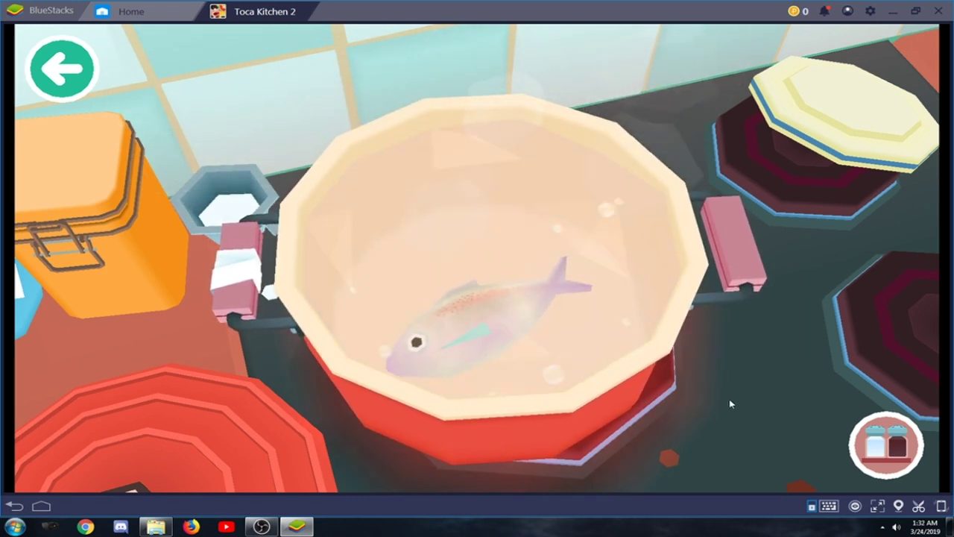
# Season the fish in the pot with mustard, green hot sauce and ketchup.
pyautogui.click(905, 453)
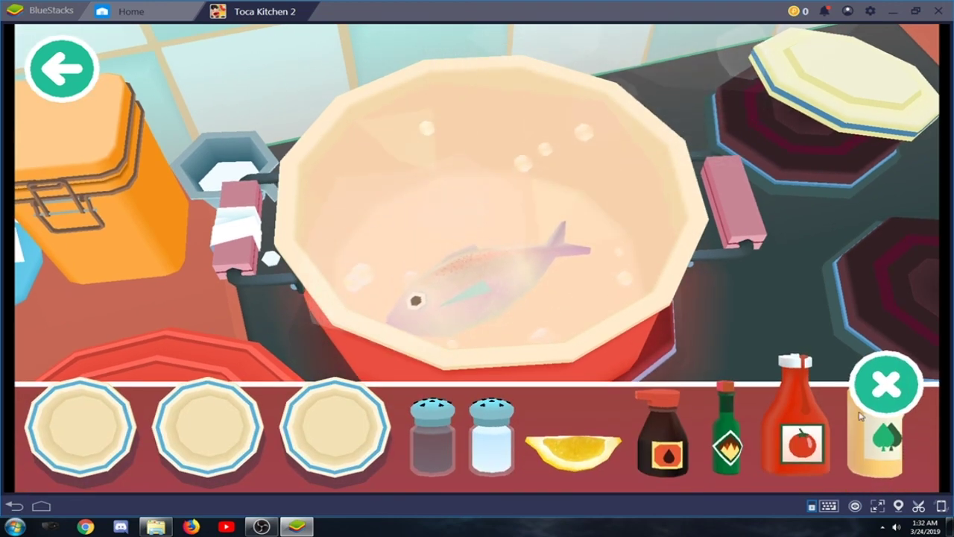
pyautogui.moveTo(876, 440); pyautogui.dragTo(525, 181)
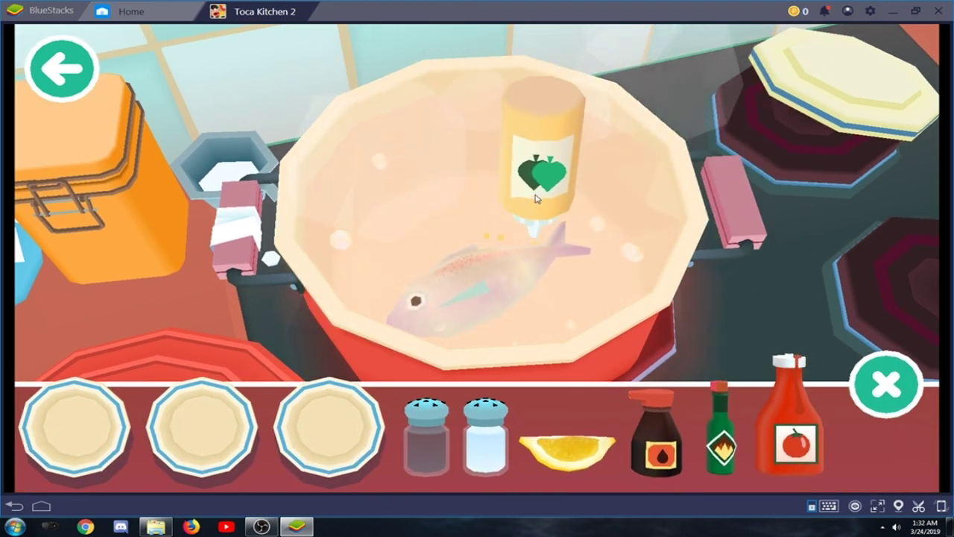
pyautogui.moveTo(535, 221); pyautogui.dragTo(845, 375)
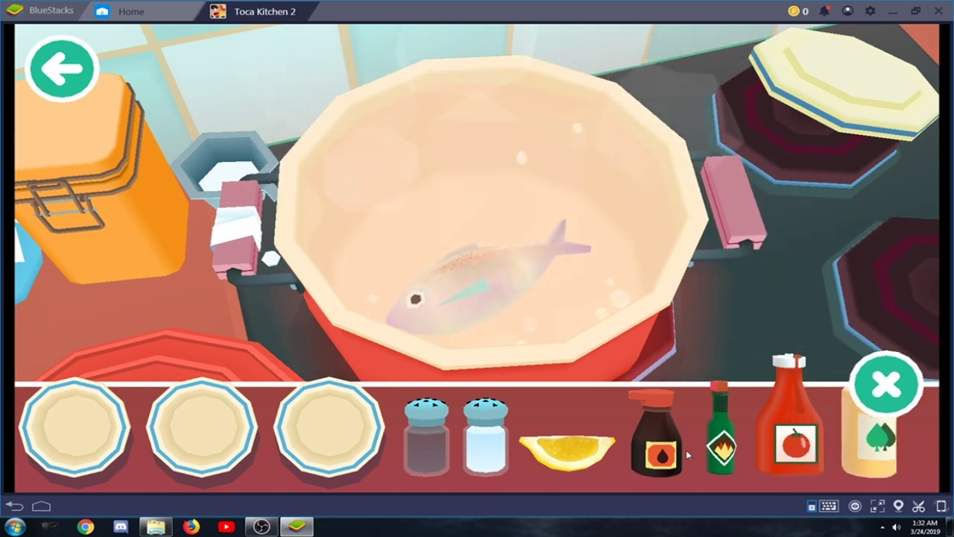
pyautogui.moveTo(720, 432)
pyautogui.mouseDown()
pyautogui.moveTo(543, 191)
pyautogui.moveTo(723, 446)
pyautogui.mouseUp()
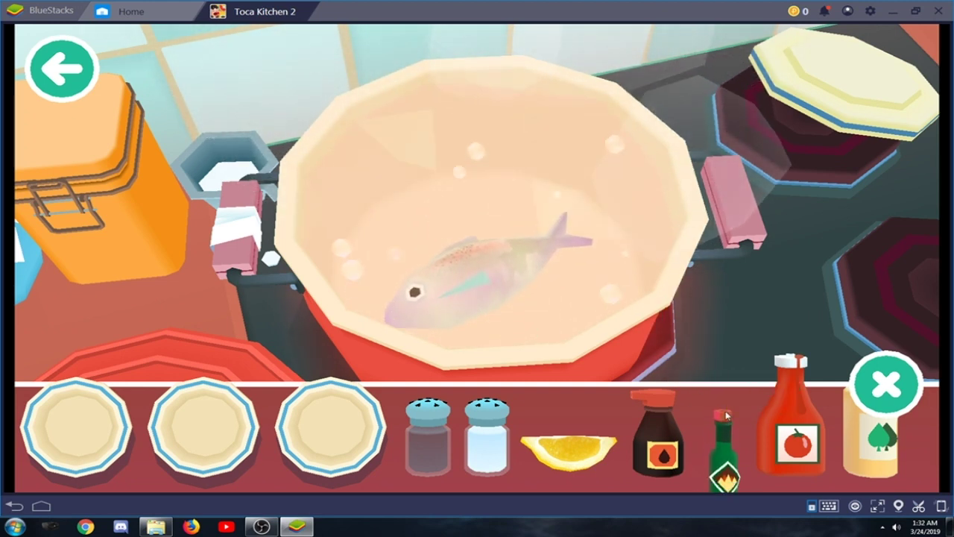
pyautogui.moveTo(797, 440)
pyautogui.mouseDown()
pyautogui.moveTo(587, 213)
pyautogui.moveTo(699, 441)
pyautogui.moveTo(525, 187)
pyautogui.moveTo(607, 451)
pyautogui.moveTo(443, 229)
pyautogui.mouseUp()
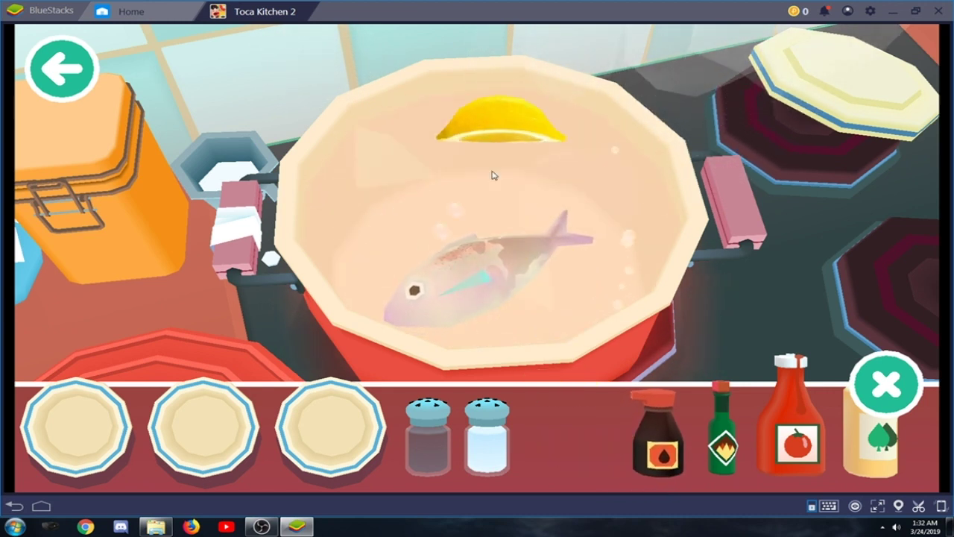
# Add lemon, salt and pepper to the fish.
pyautogui.moveTo(546, 163); pyautogui.dragTo(595, 422)
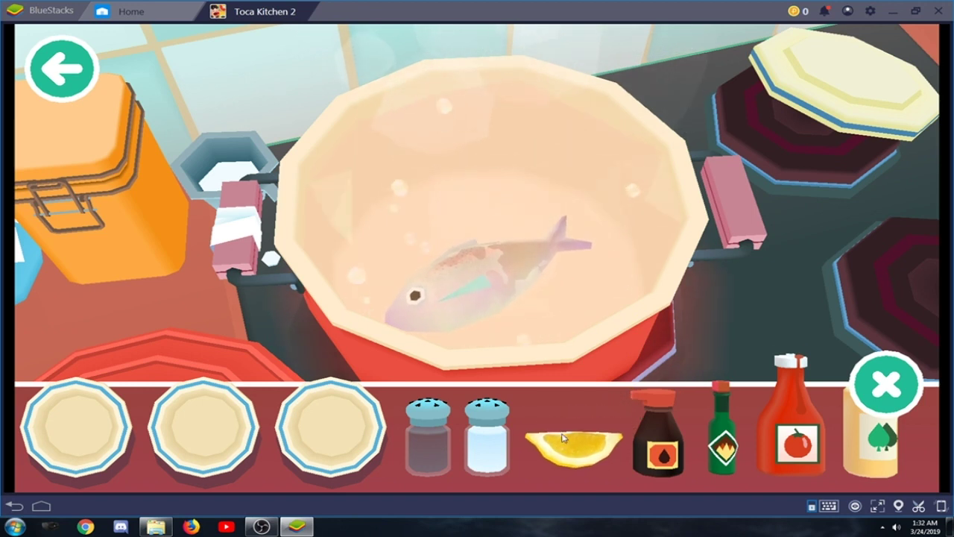
pyautogui.moveTo(489, 453); pyautogui.dragTo(517, 160)
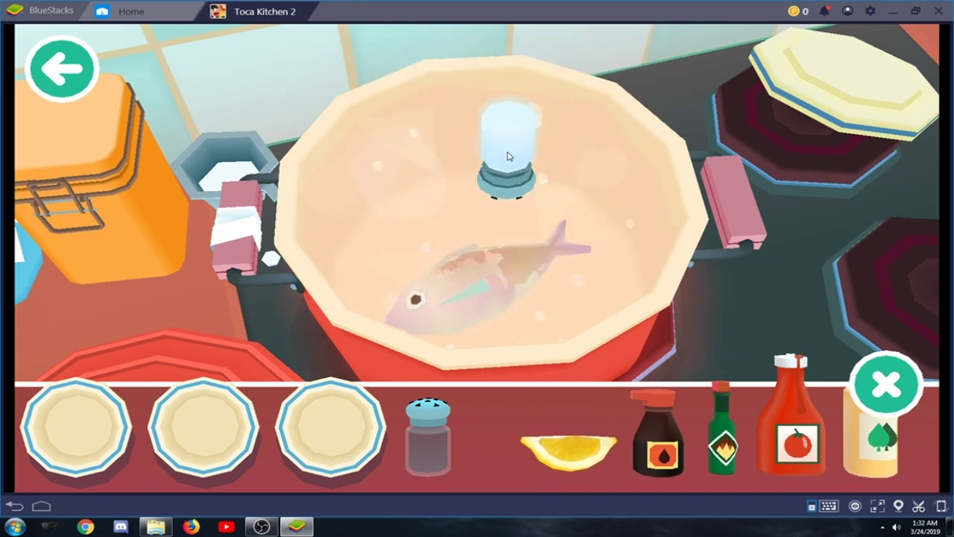
pyautogui.moveTo(449, 179); pyautogui.dragTo(491, 425)
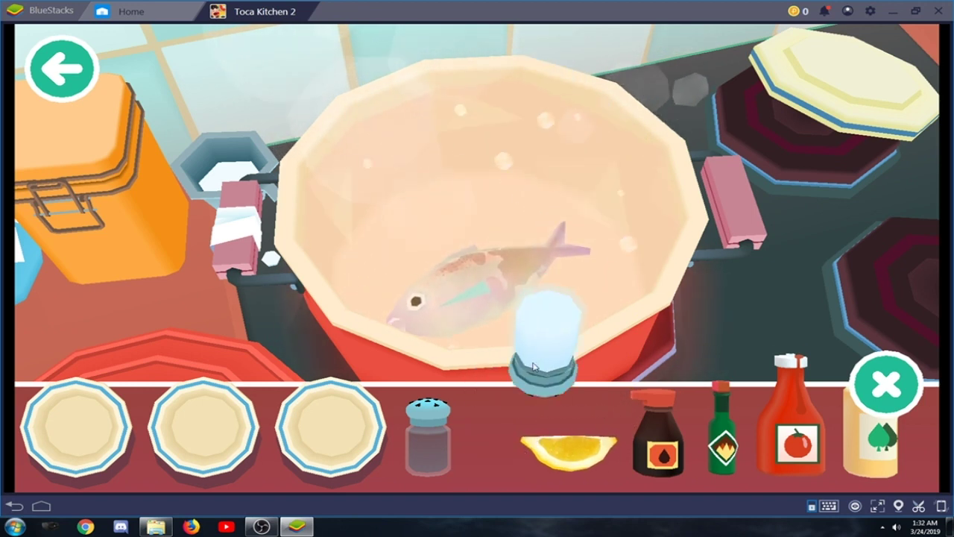
pyautogui.moveTo(437, 451); pyautogui.dragTo(469, 185)
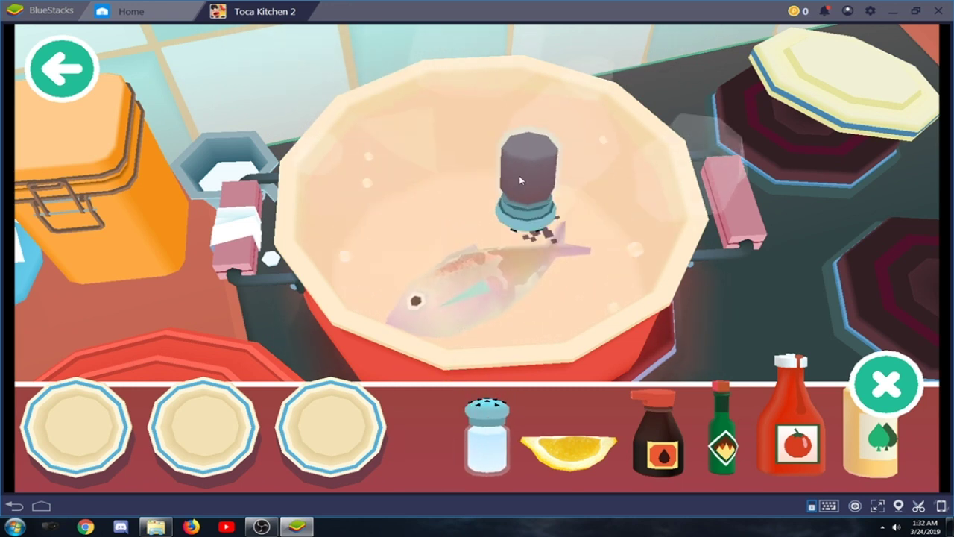
pyautogui.moveTo(586, 146); pyautogui.dragTo(429, 427)
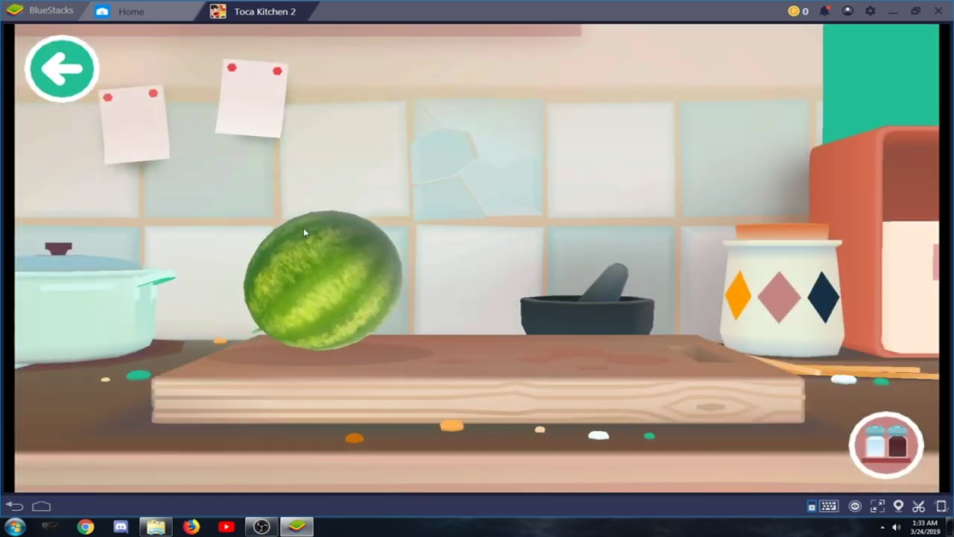
# Halve the watermelon on the board, then keep slicing the pieces into small chunks.
pyautogui.moveTo(325, 250)
pyautogui.mouseDown()
pyautogui.moveTo(394, 282)
pyautogui.moveTo(425, 320)
pyautogui.mouseUp()
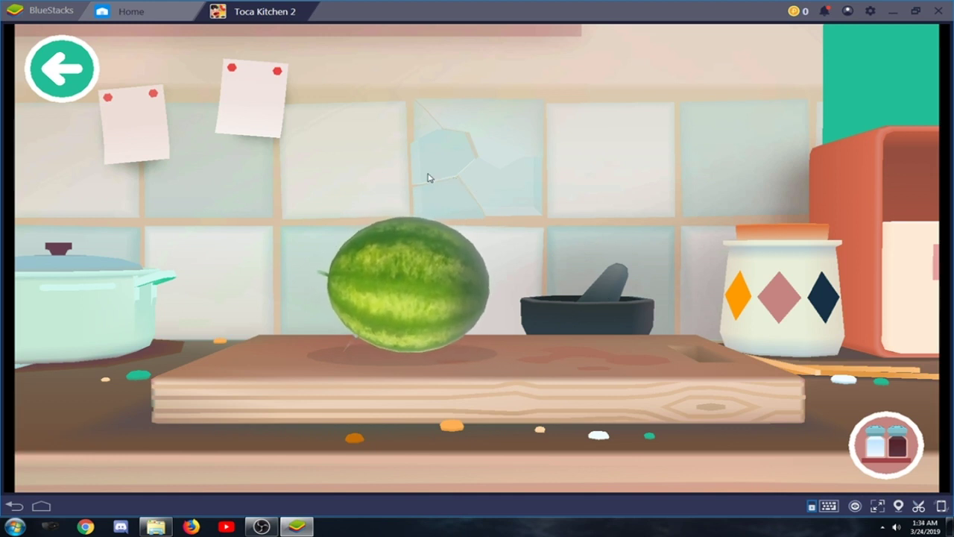
pyautogui.moveTo(414, 166); pyautogui.dragTo(411, 378)
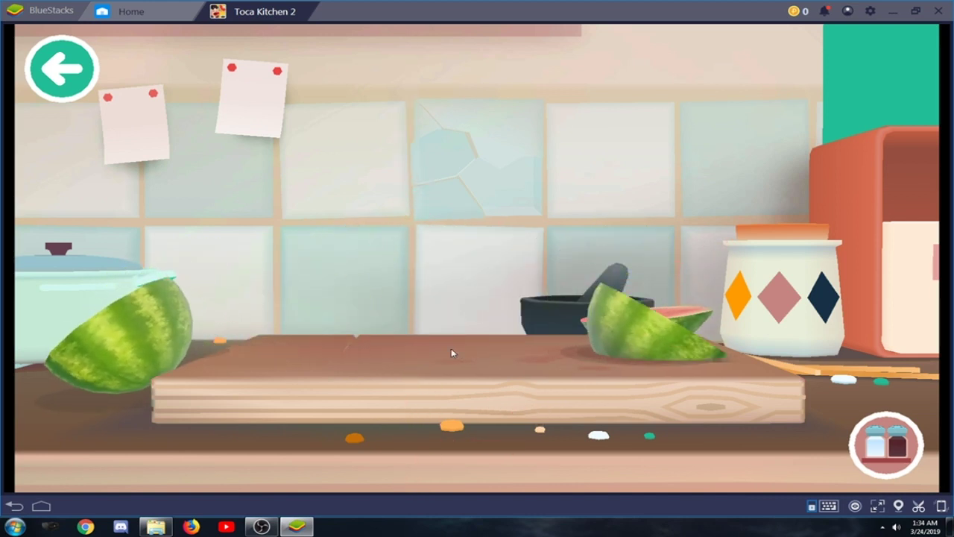
pyautogui.moveTo(113, 332); pyautogui.dragTo(390, 363)
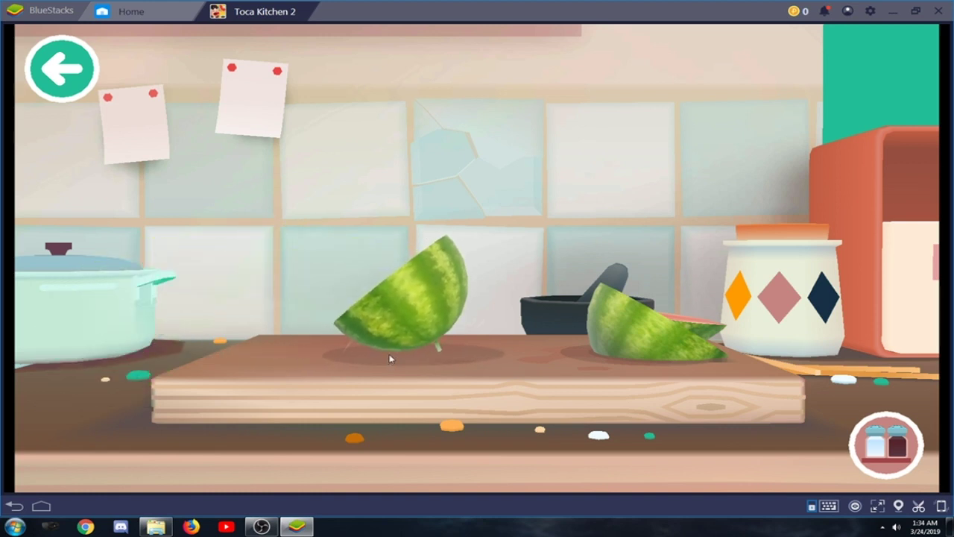
pyautogui.moveTo(239, 157); pyautogui.dragTo(501, 403)
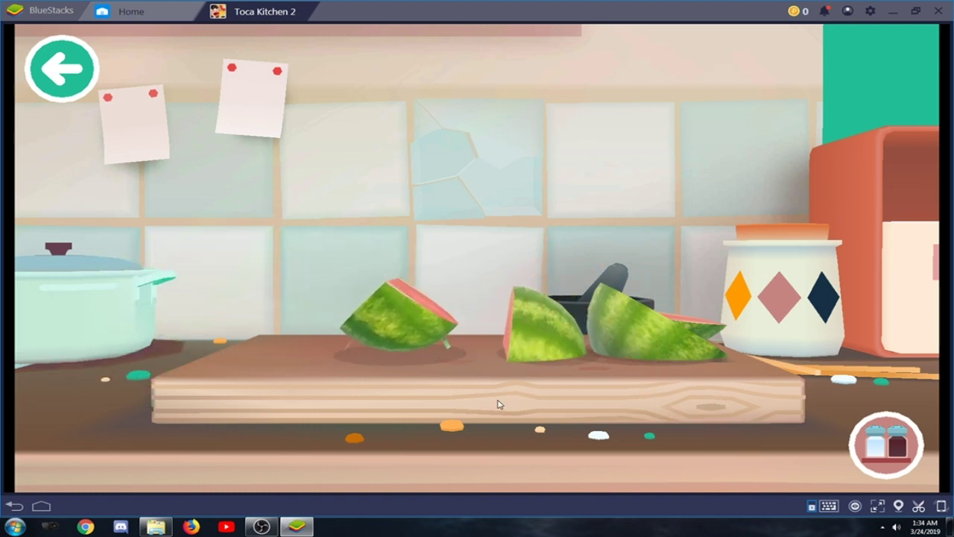
pyautogui.moveTo(354, 284); pyautogui.dragTo(500, 363)
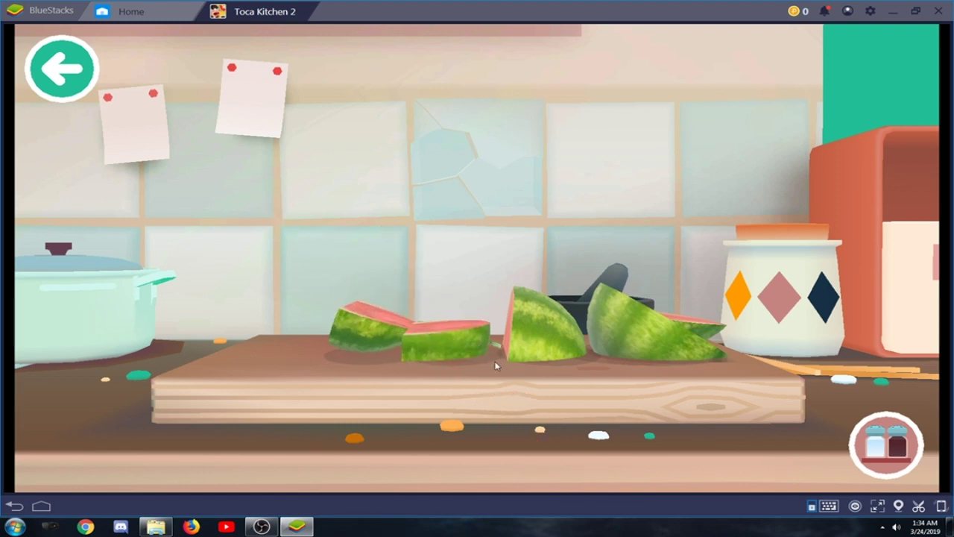
pyautogui.moveTo(532, 170); pyautogui.dragTo(533, 389)
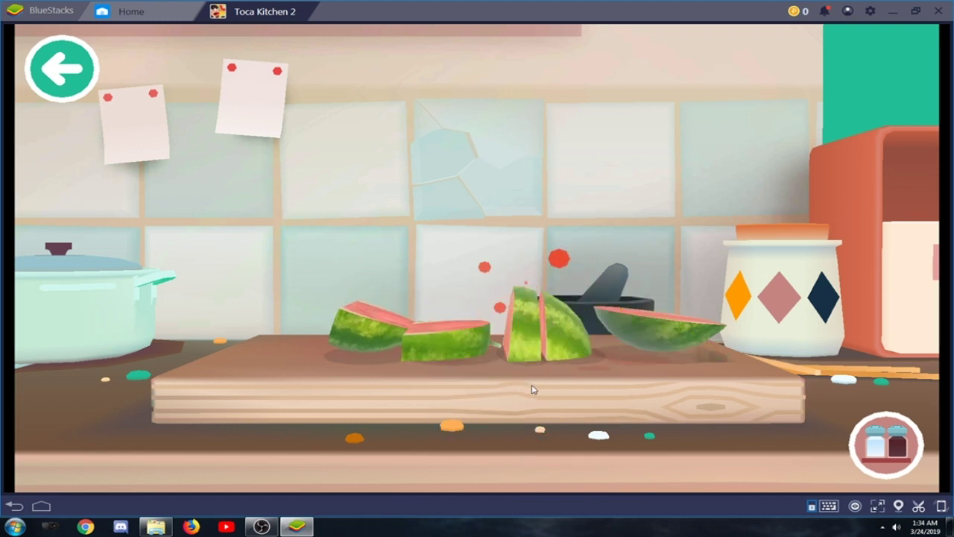
pyautogui.moveTo(379, 321); pyautogui.dragTo(313, 328)
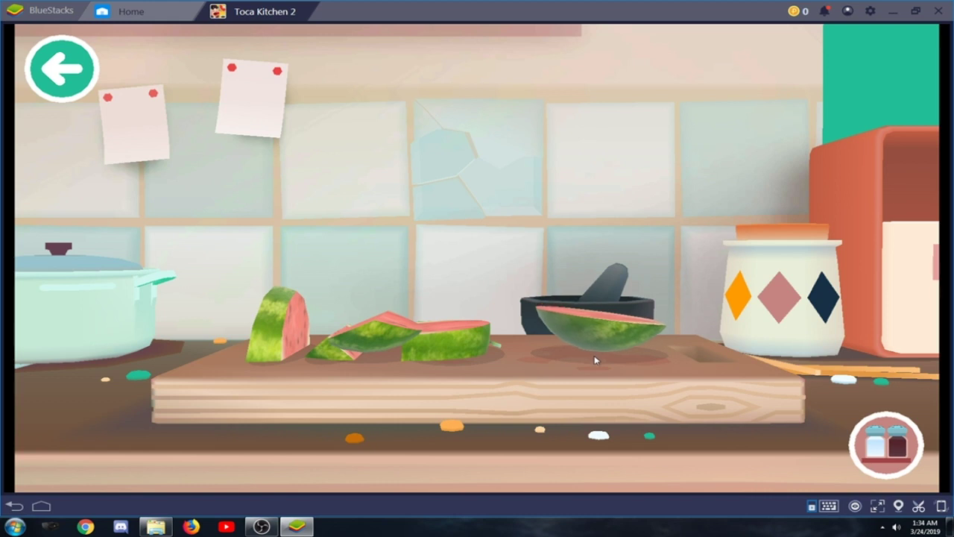
pyautogui.moveTo(603, 161); pyautogui.dragTo(596, 432)
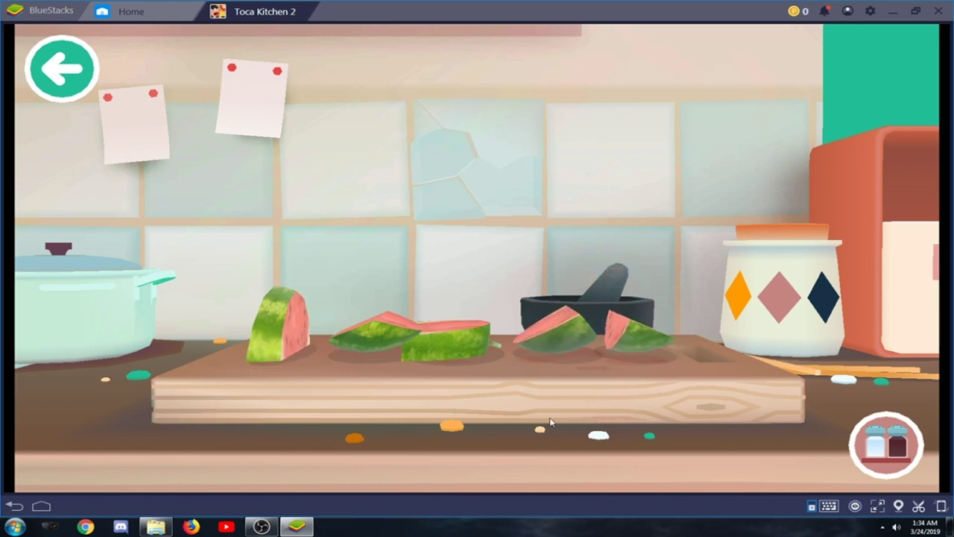
pyautogui.moveTo(450, 341); pyautogui.dragTo(452, 432)
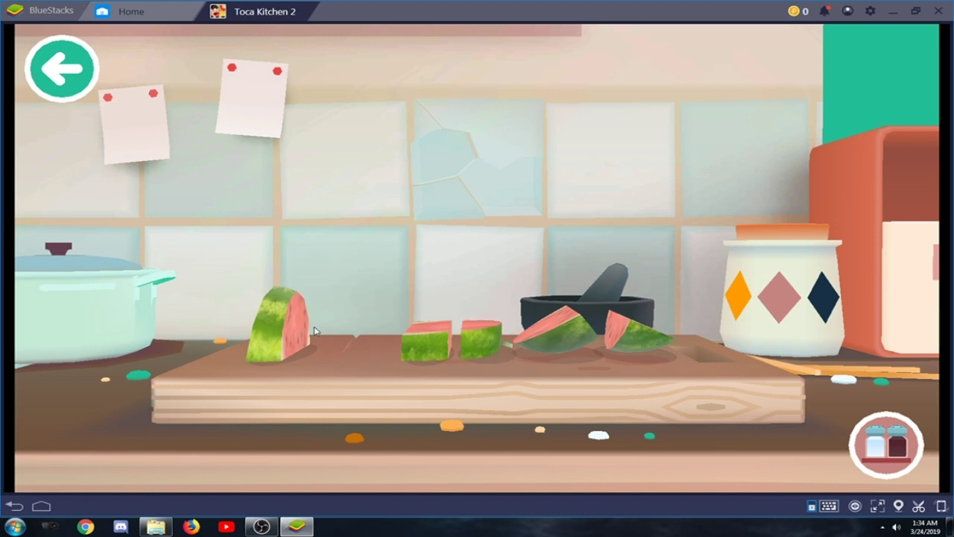
pyautogui.moveTo(315, 331); pyautogui.dragTo(374, 331)
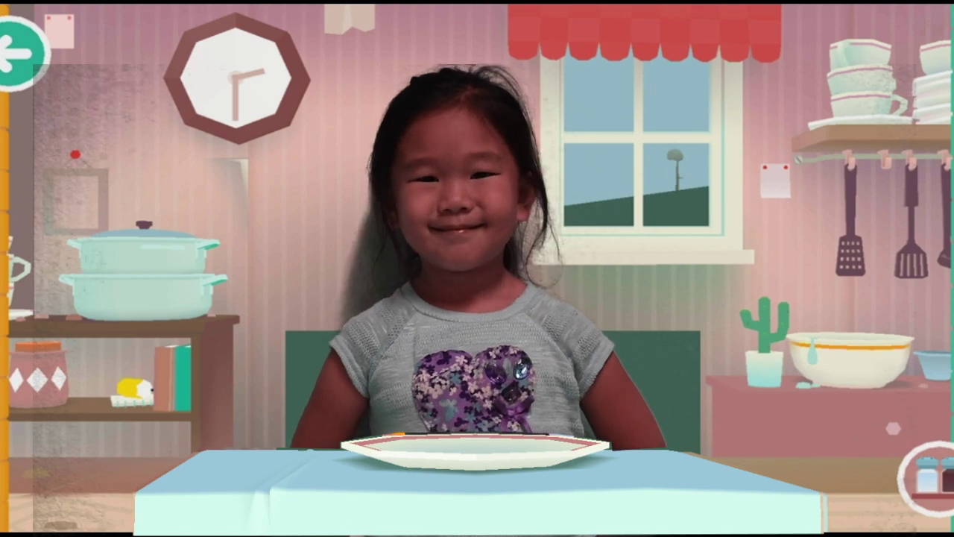
# Pick the pineapple from the fruit and vegetable fridge for juicing.
pyautogui.click(5, 299)
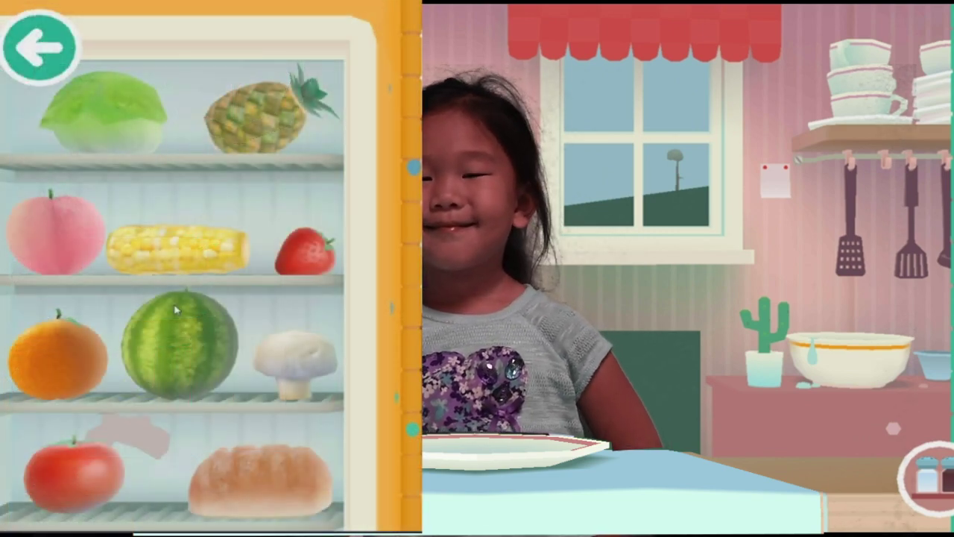
pyautogui.click(258, 111)
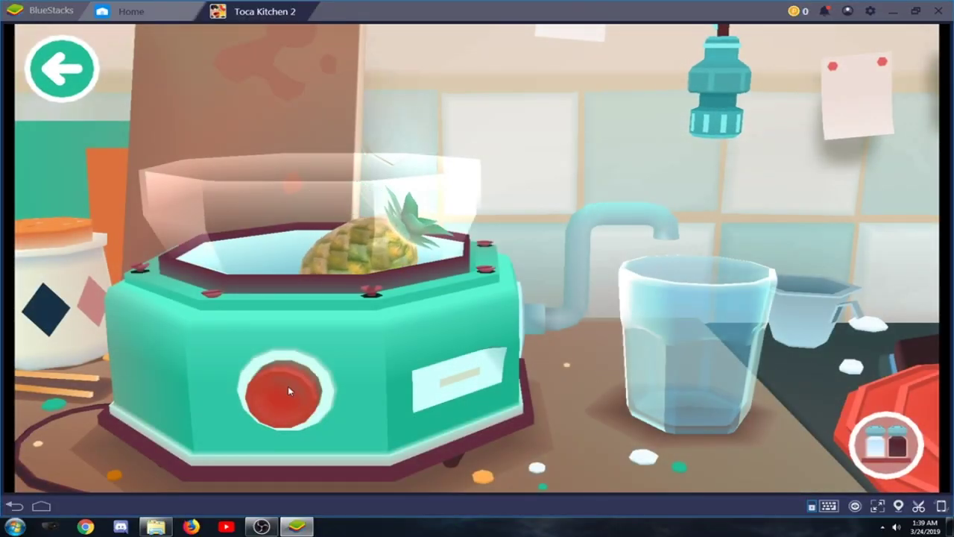
# Press the juicer's red button twice to blend the pineapple into a glass.
pyautogui.click(289, 392)
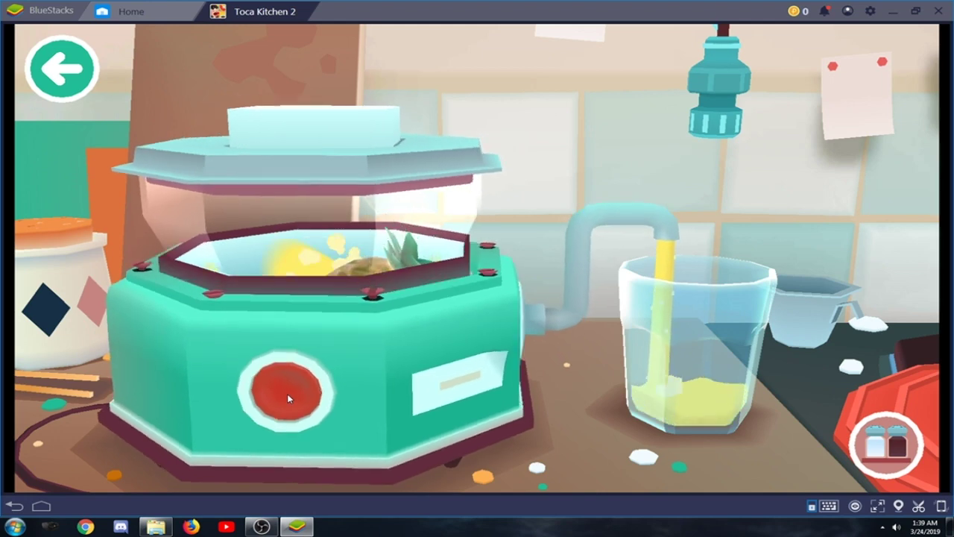
pyautogui.click(287, 393)
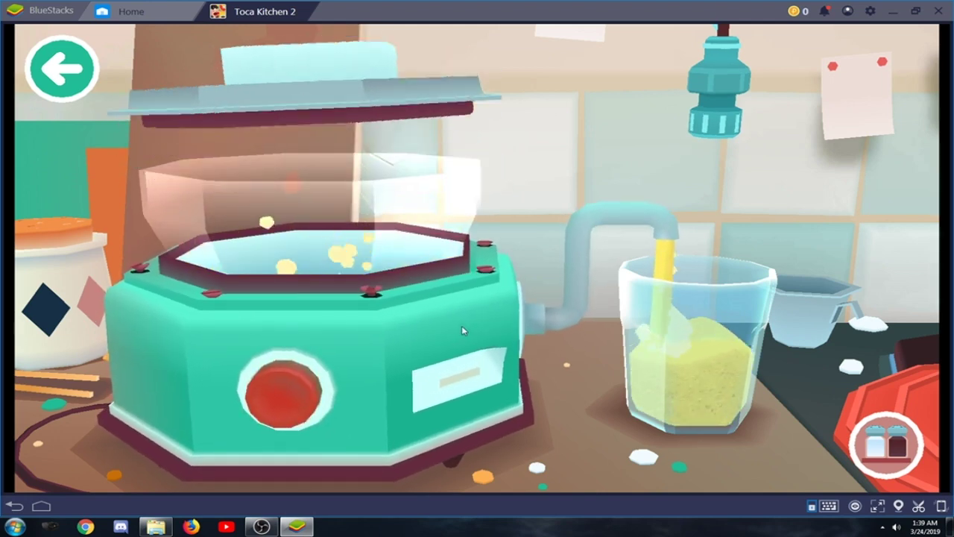